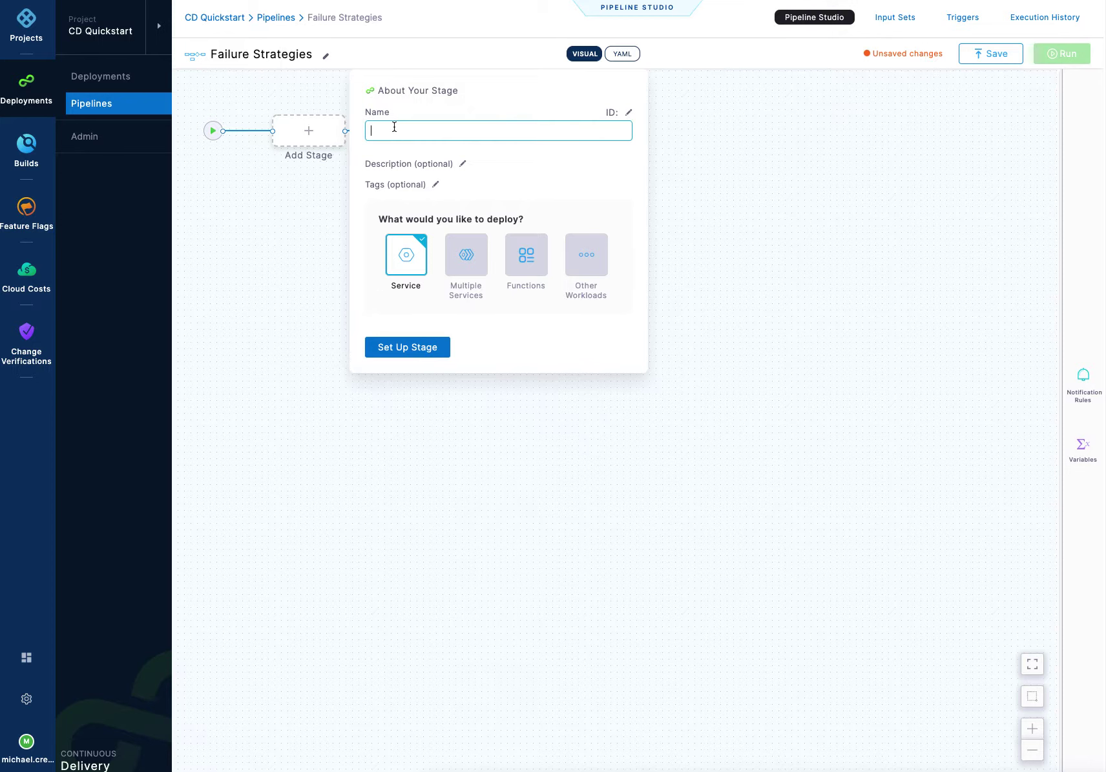
Name the new Service stage Failure, set it up, and assign the nginx service to it
text(Failure)
click(391, 348)
click(345, 367)
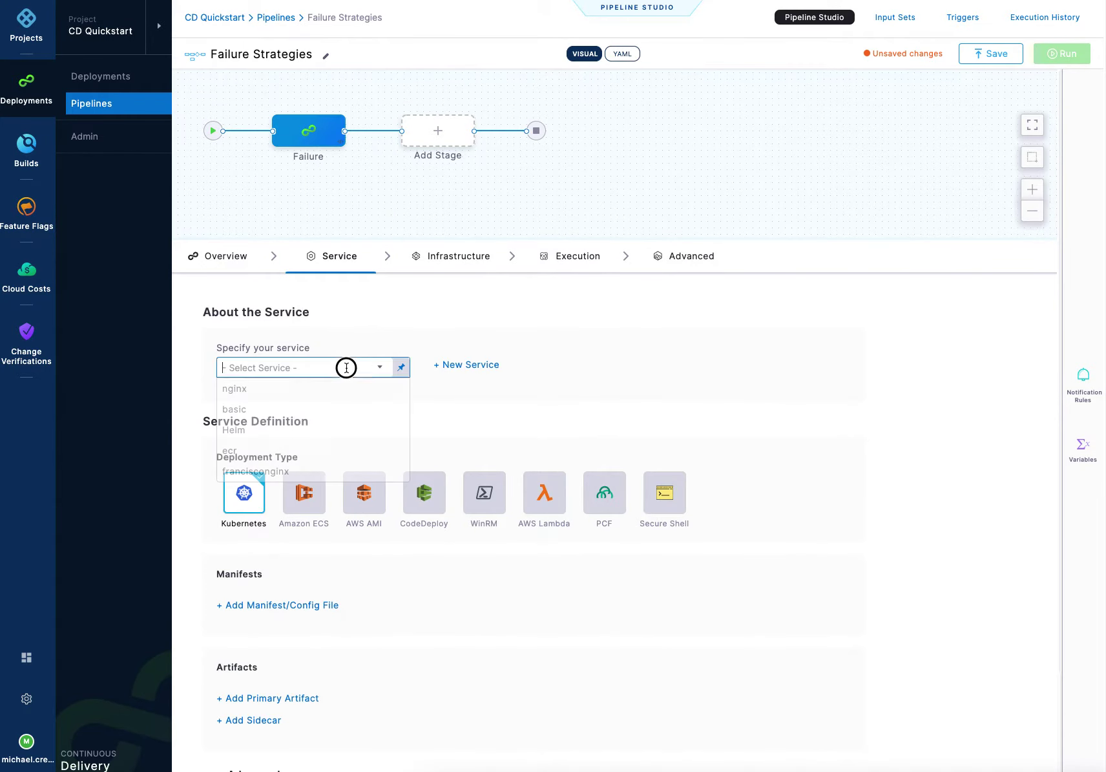
click(235, 389)
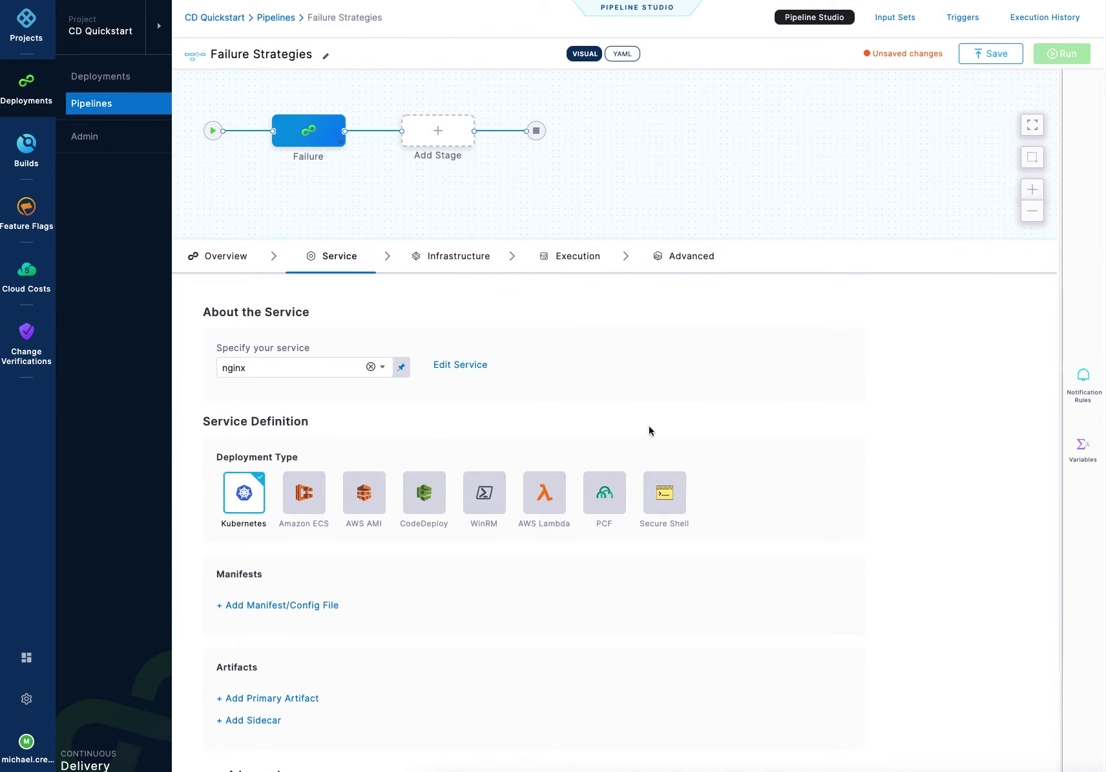
scroll(426, 521, down, 2)
Define the stage infrastructure with the quickstart environment, a direct Kubernetes connection and the Kubernetes Quickstart connector
click(338, 715)
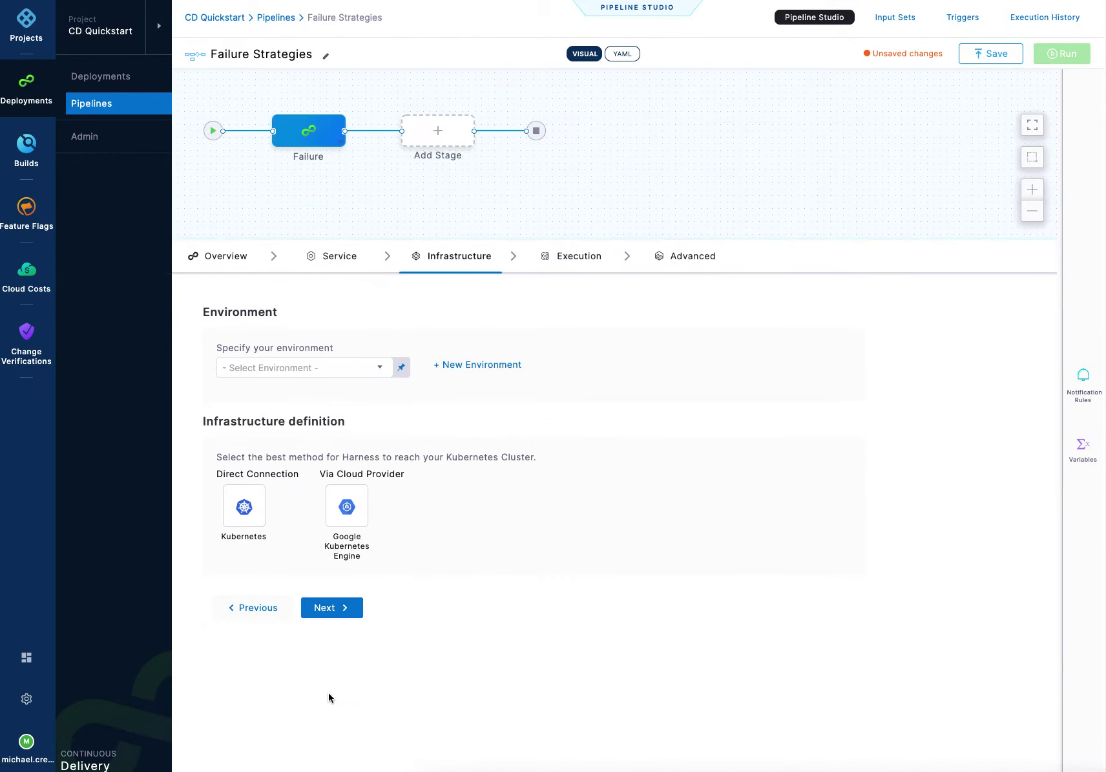
click(310, 375)
click(289, 388)
click(251, 513)
click(284, 624)
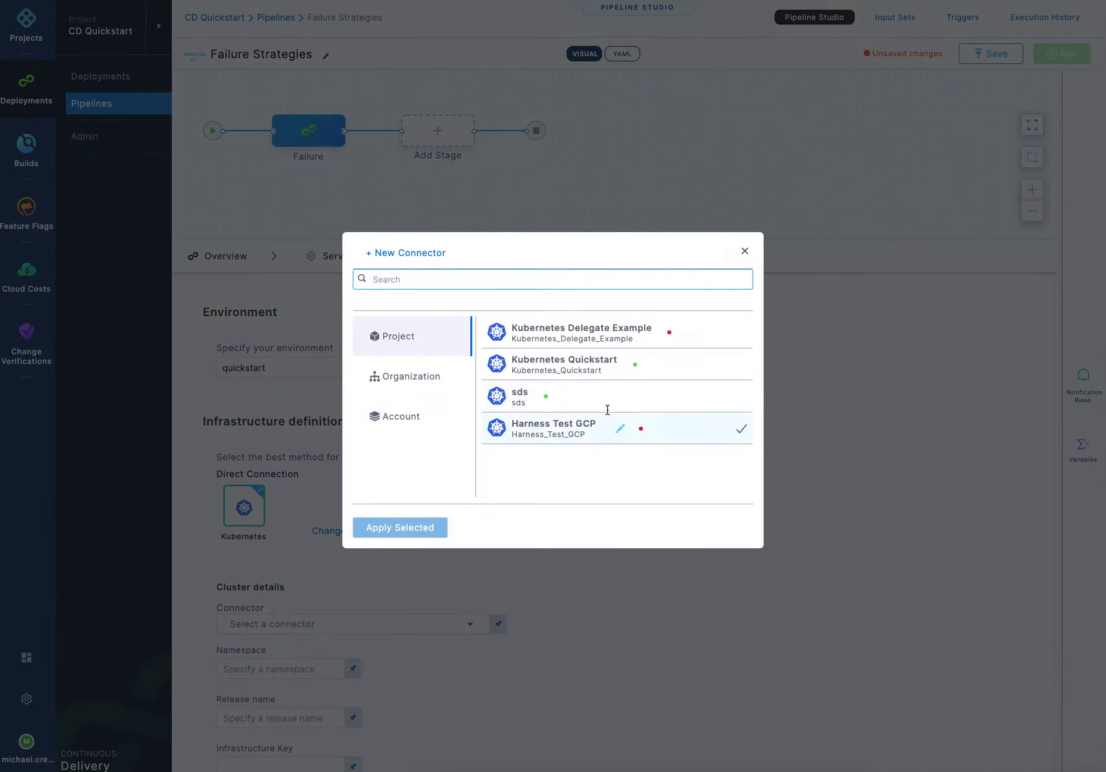
click(675, 373)
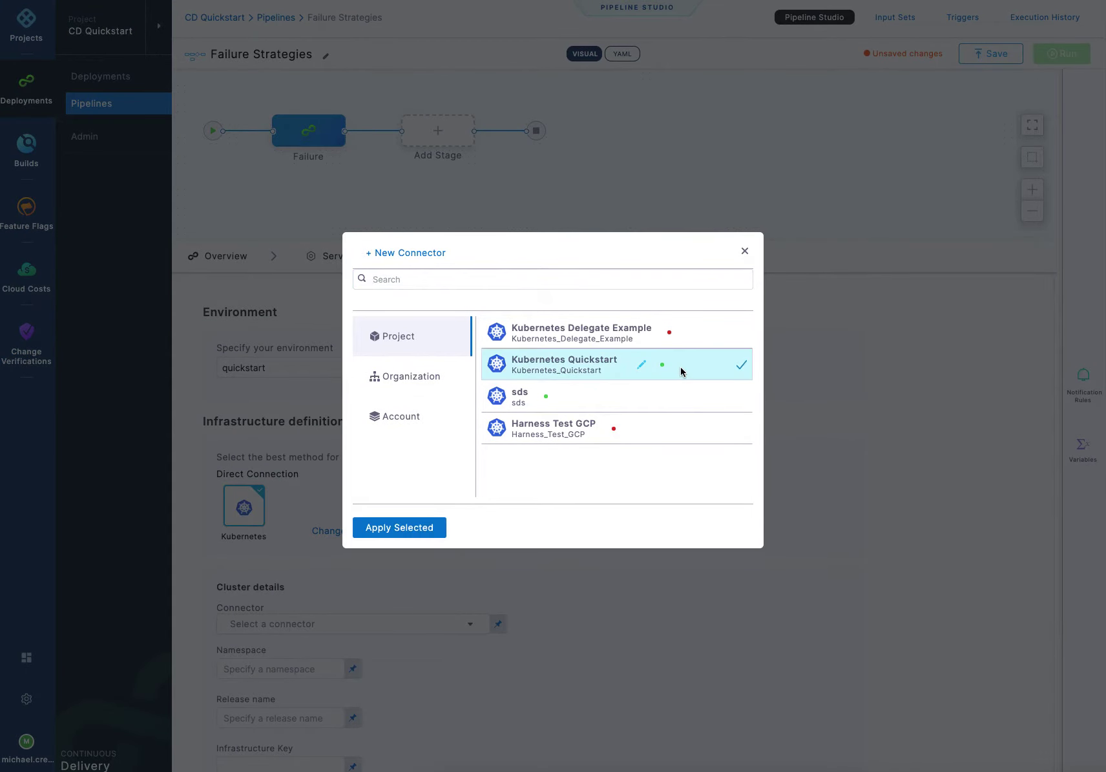
click(434, 527)
Fill in the cluster details with namespace default and release name docs
click(298, 657)
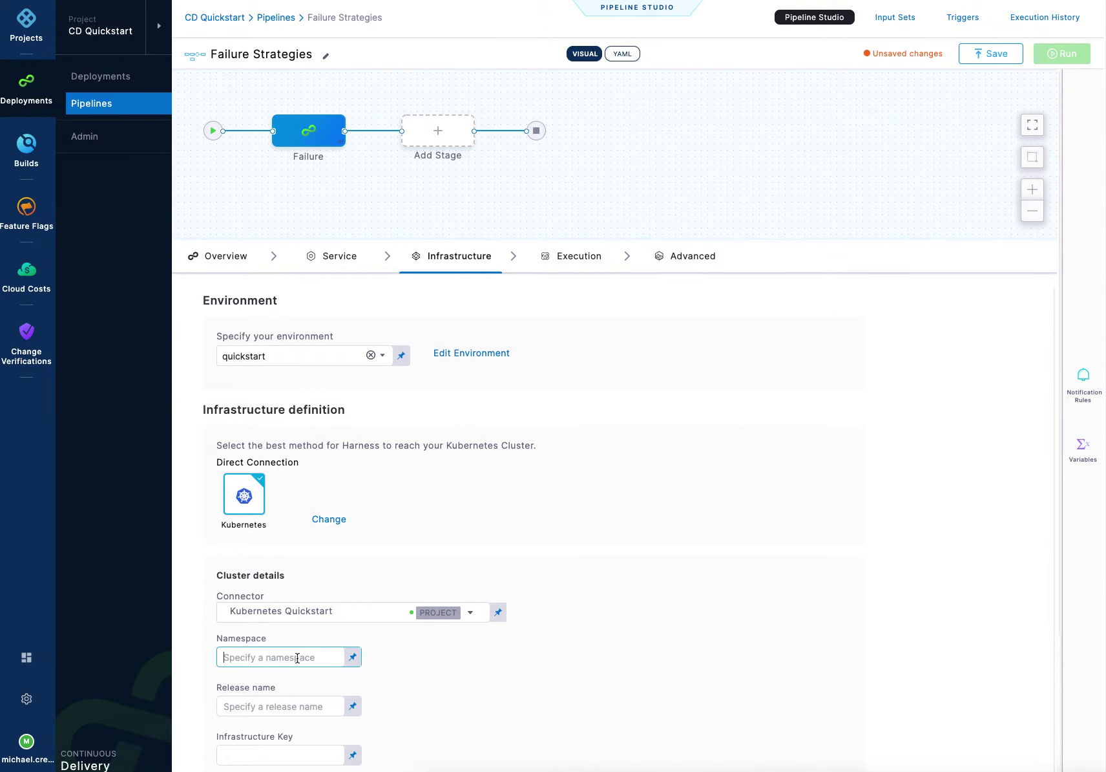
text(default)
click(280, 706)
text(docs)
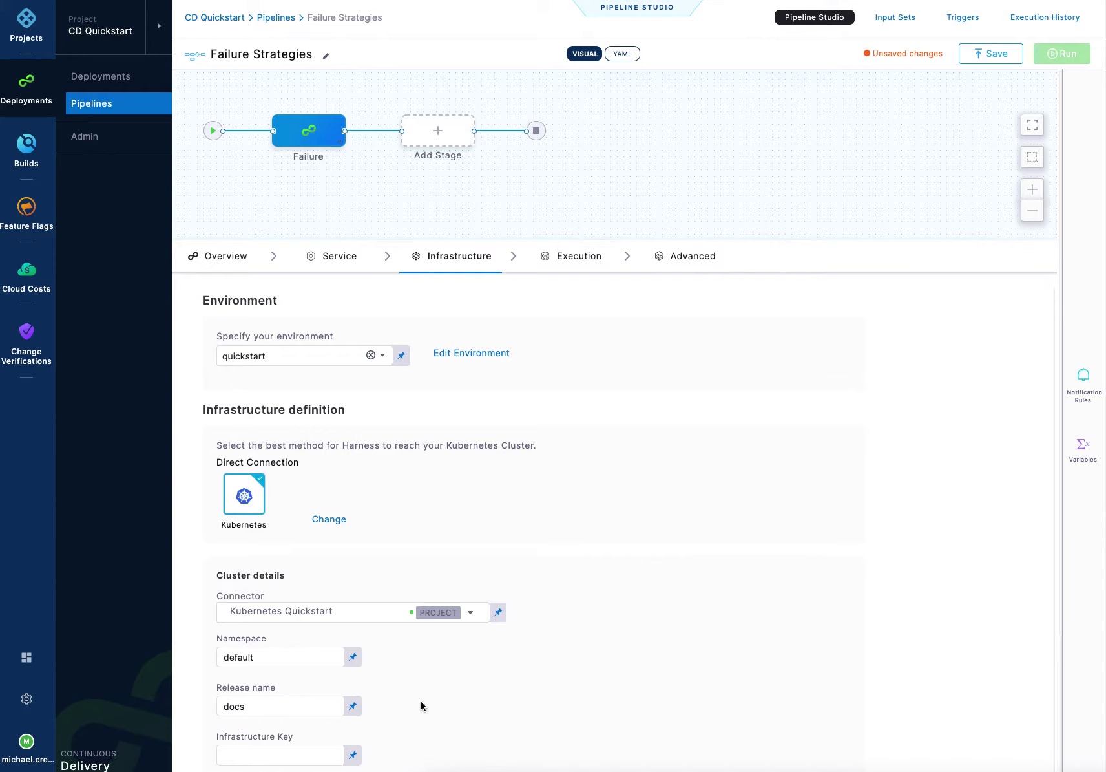
Apply the Default execution strategy to the Failure stage
scroll(421, 700, down, 3)
click(330, 673)
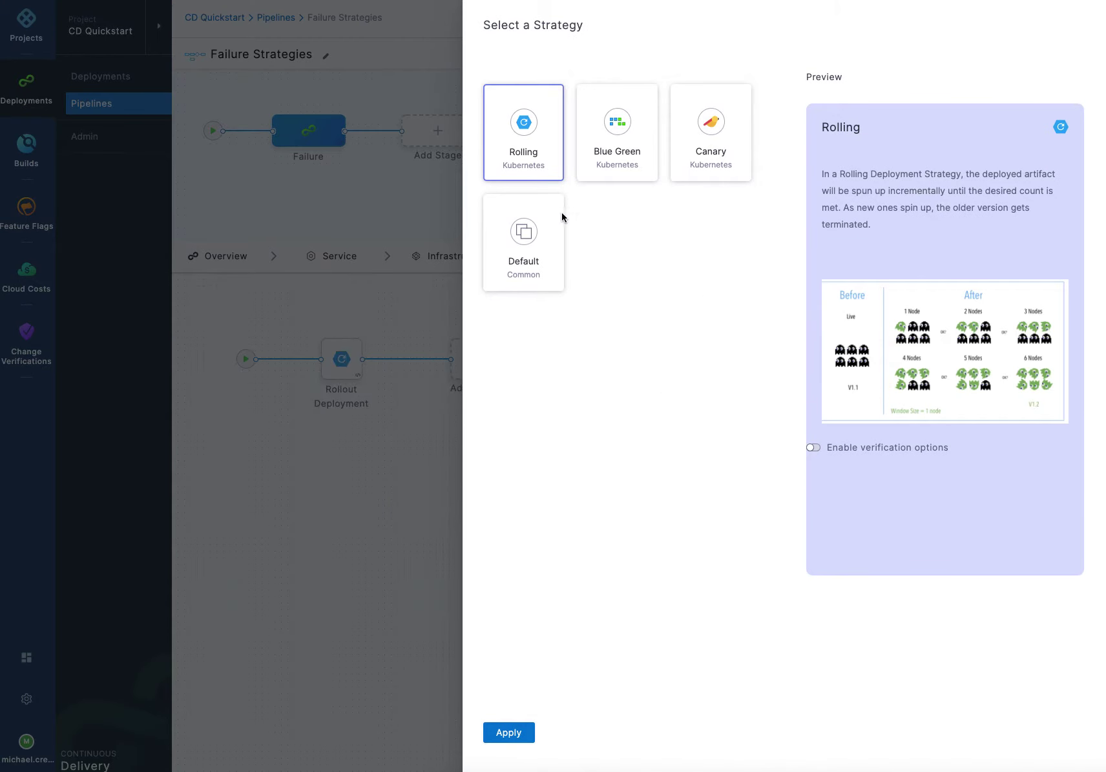
click(527, 281)
click(508, 735)
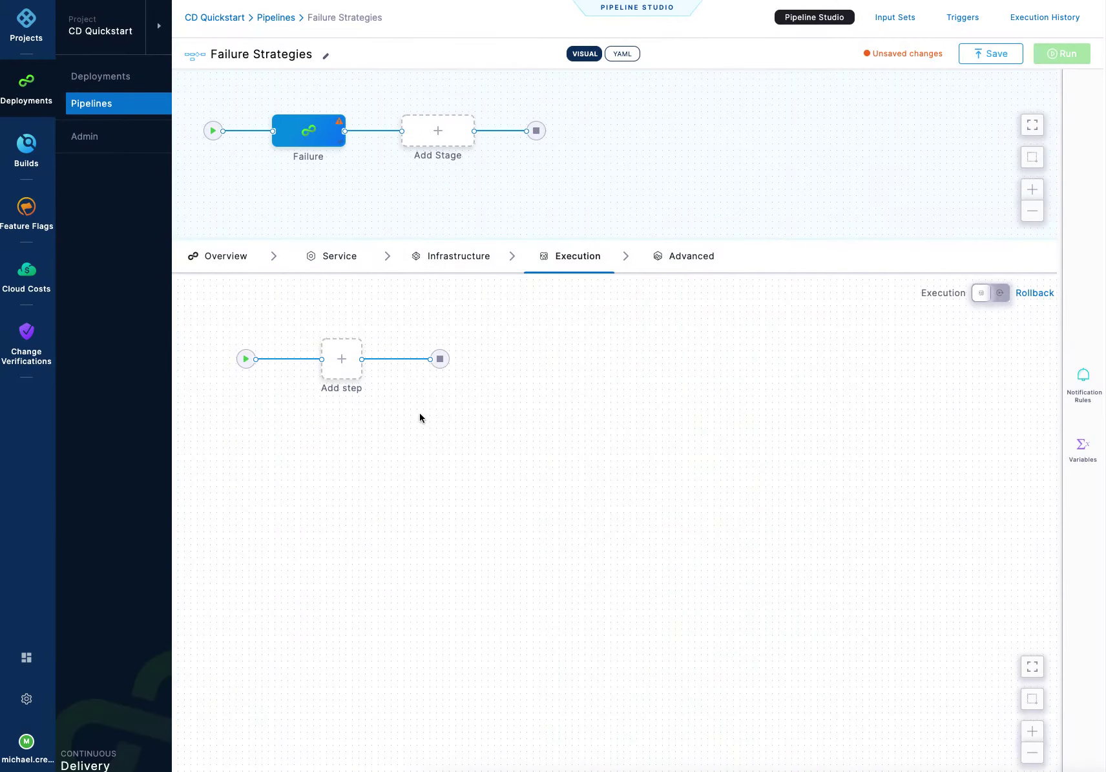
Replace the stage's Rollback Stage failure action with Manual Intervention, using a 1m timeout and Abort as the post timeout action
click(693, 257)
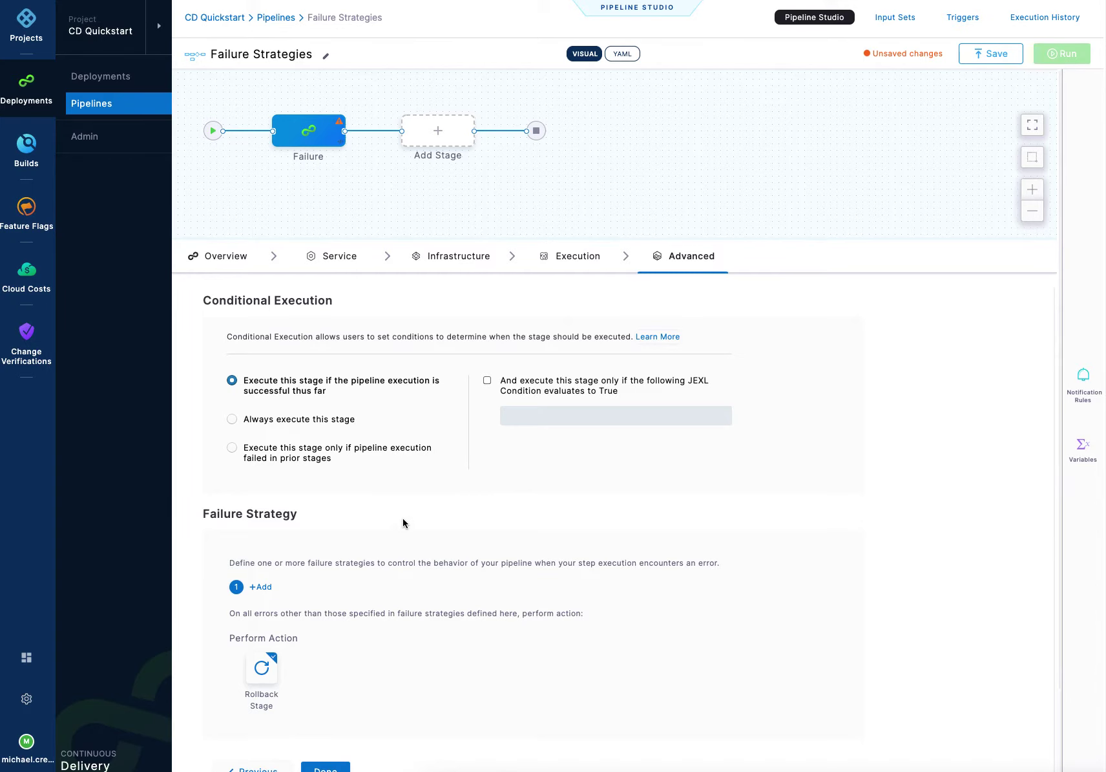
click(260, 676)
scroll(453, 579, down, 3)
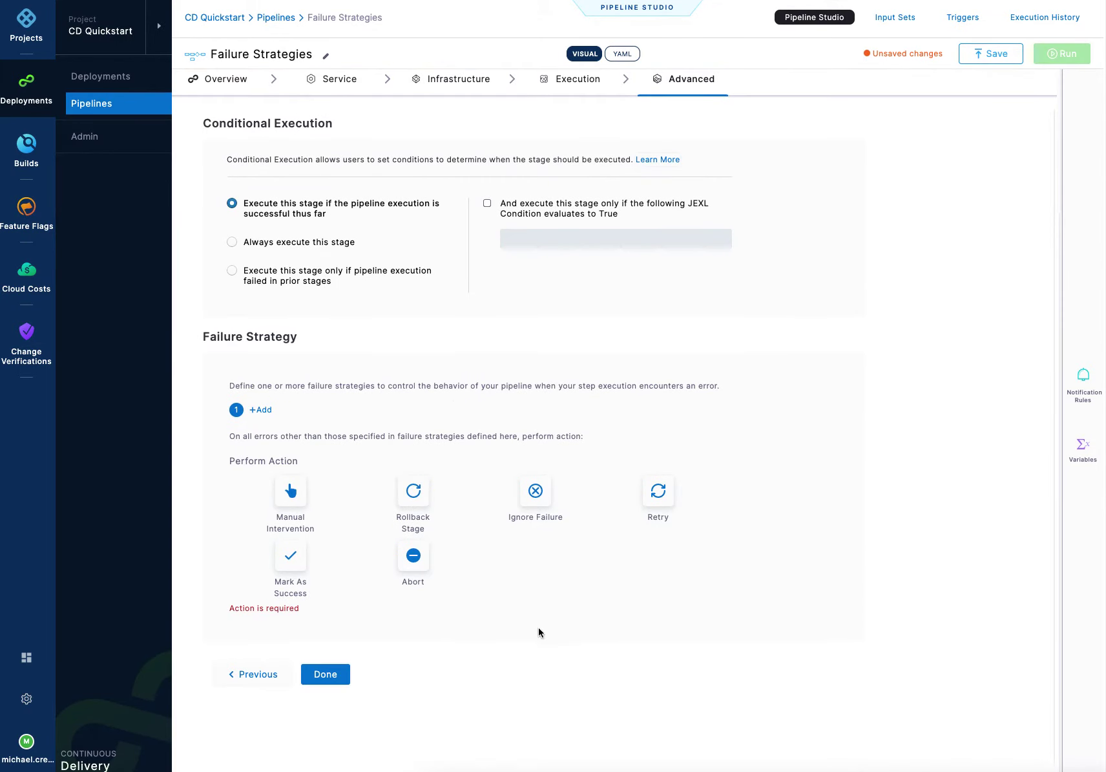
click(290, 493)
click(236, 559)
text(1)
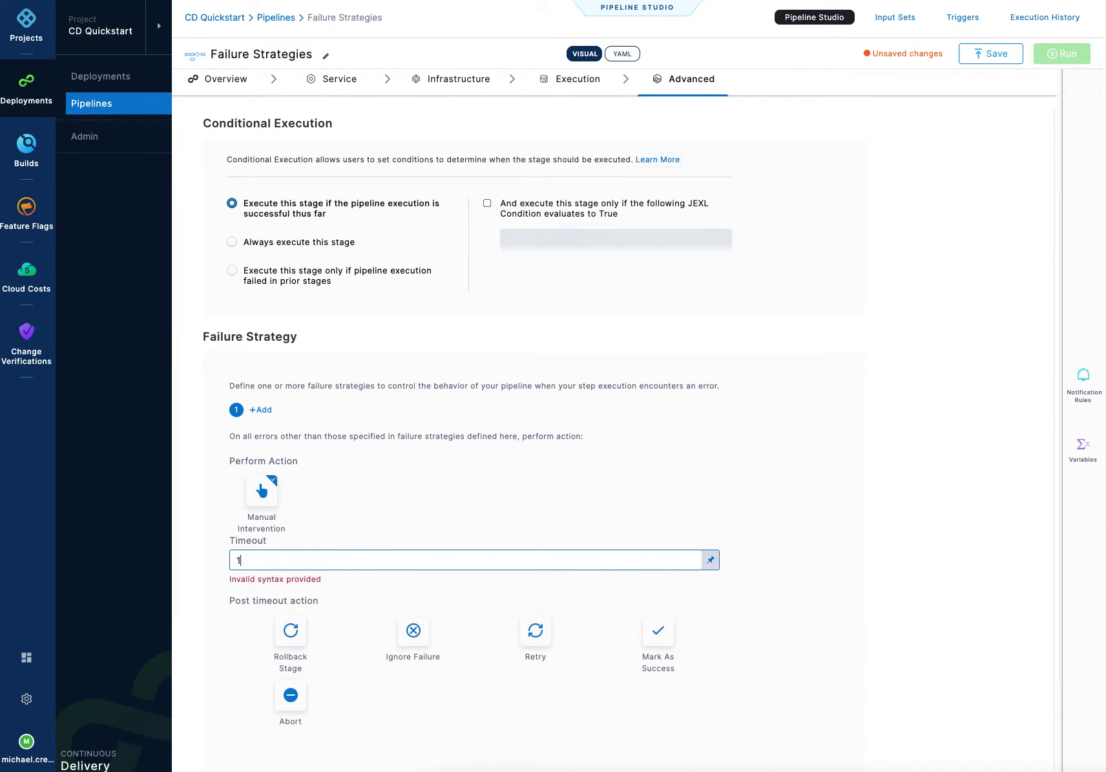
text(m)
scroll(332, 633, down, 3)
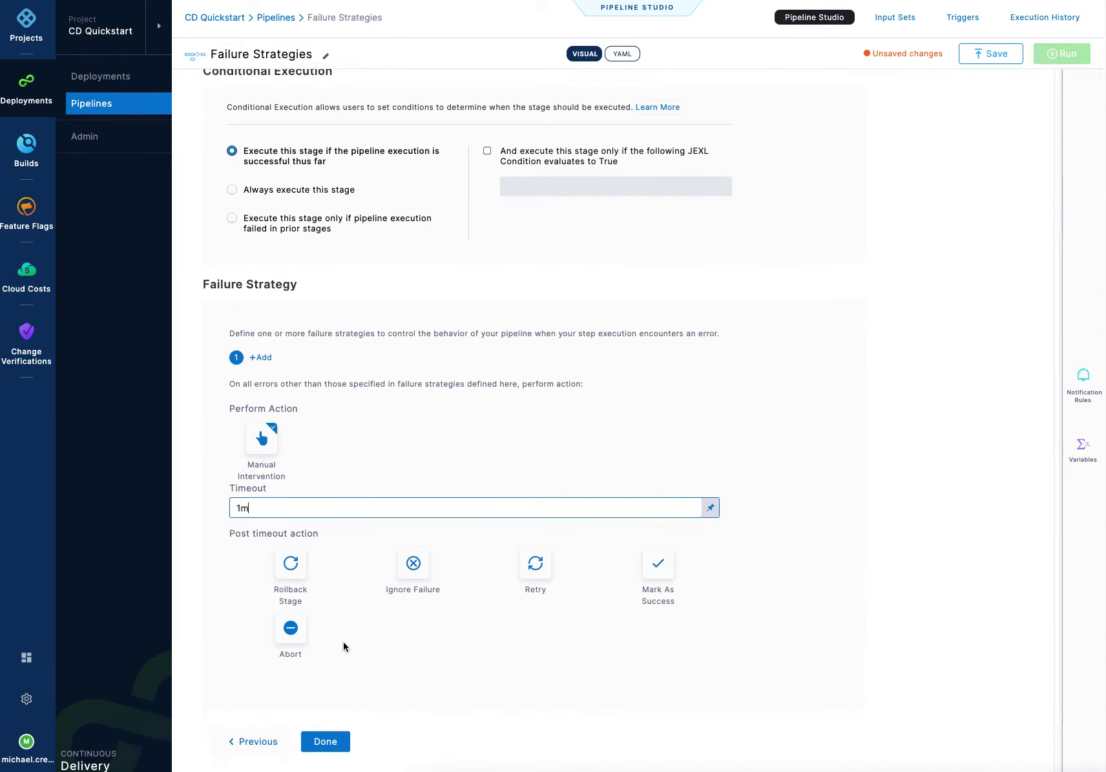
click(294, 565)
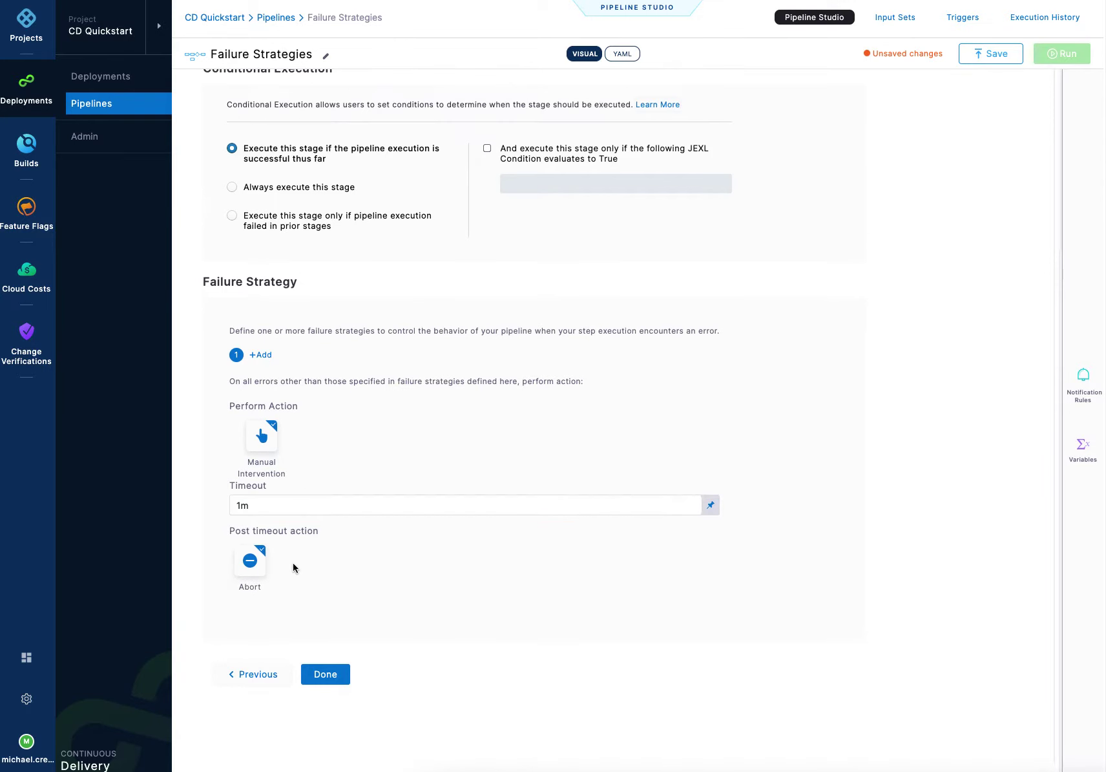
click(333, 682)
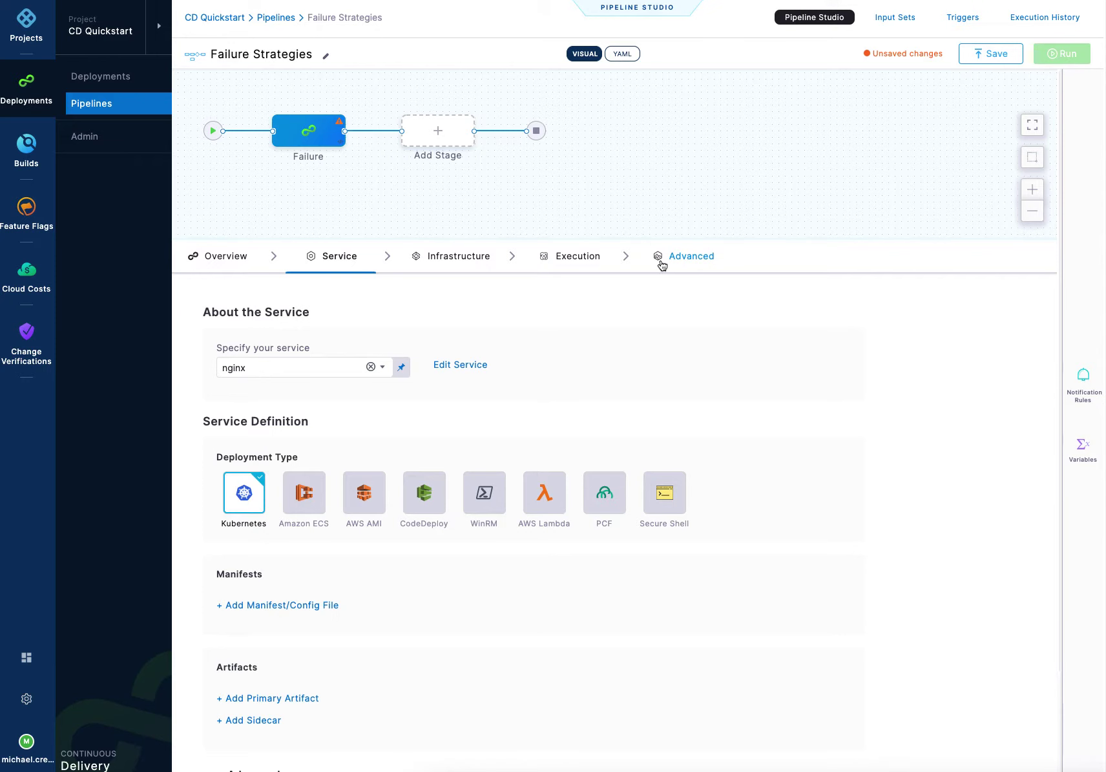
Add a Shell Script step named failure to the stage's execution, with the script exit 1
click(579, 258)
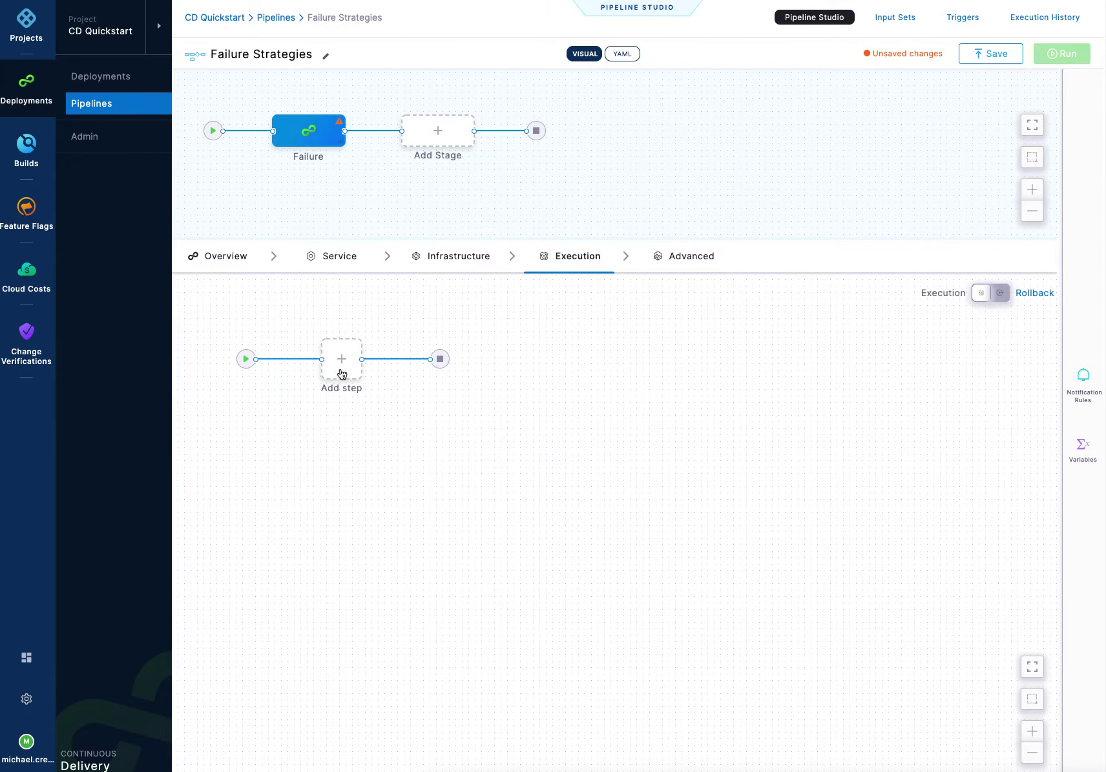
click(342, 372)
click(403, 352)
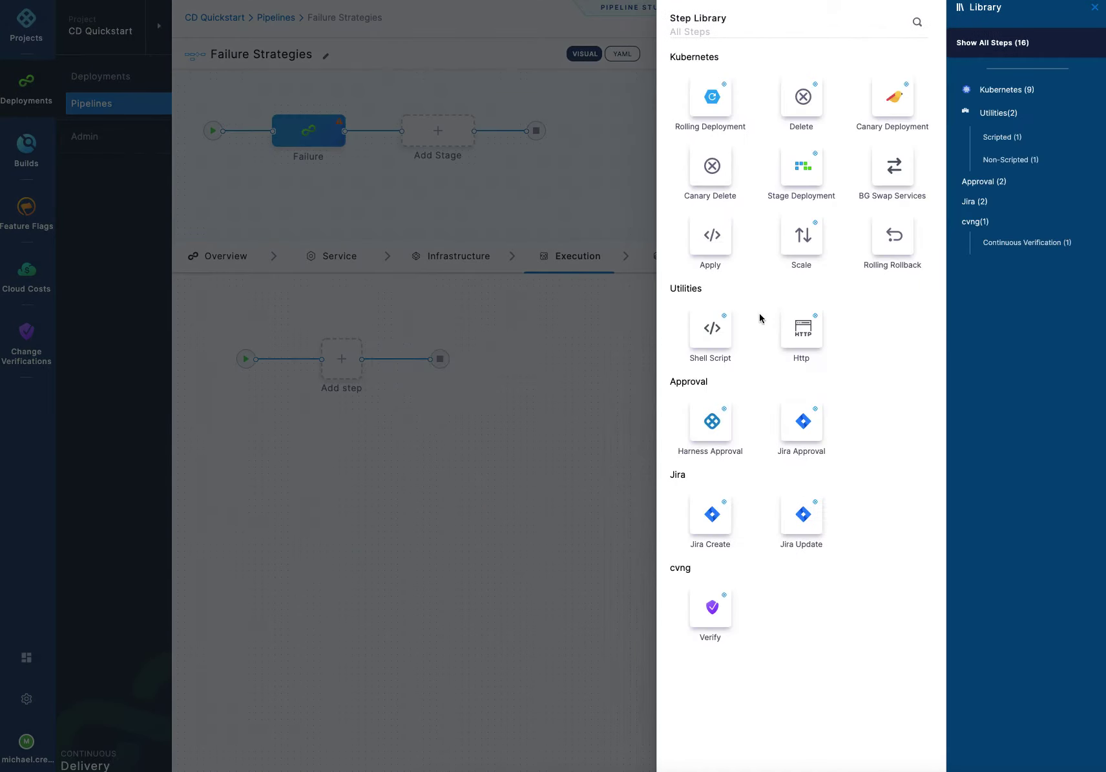
click(710, 327)
click(764, 142)
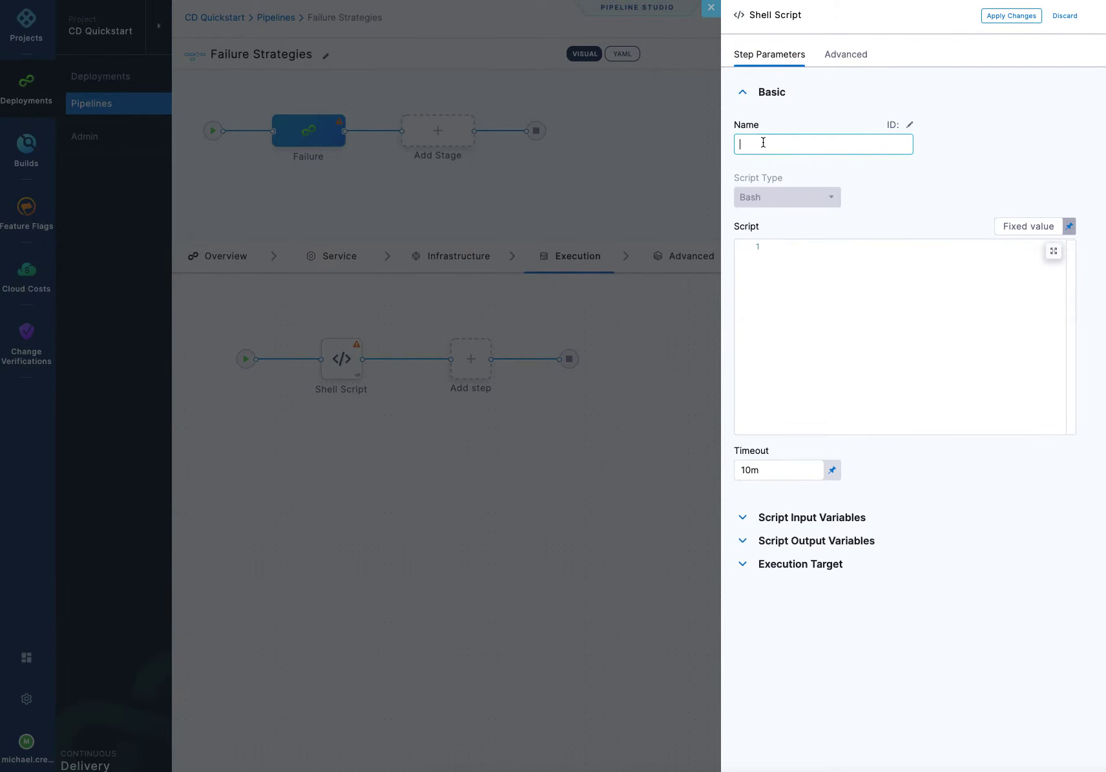
text(failure)
click(804, 261)
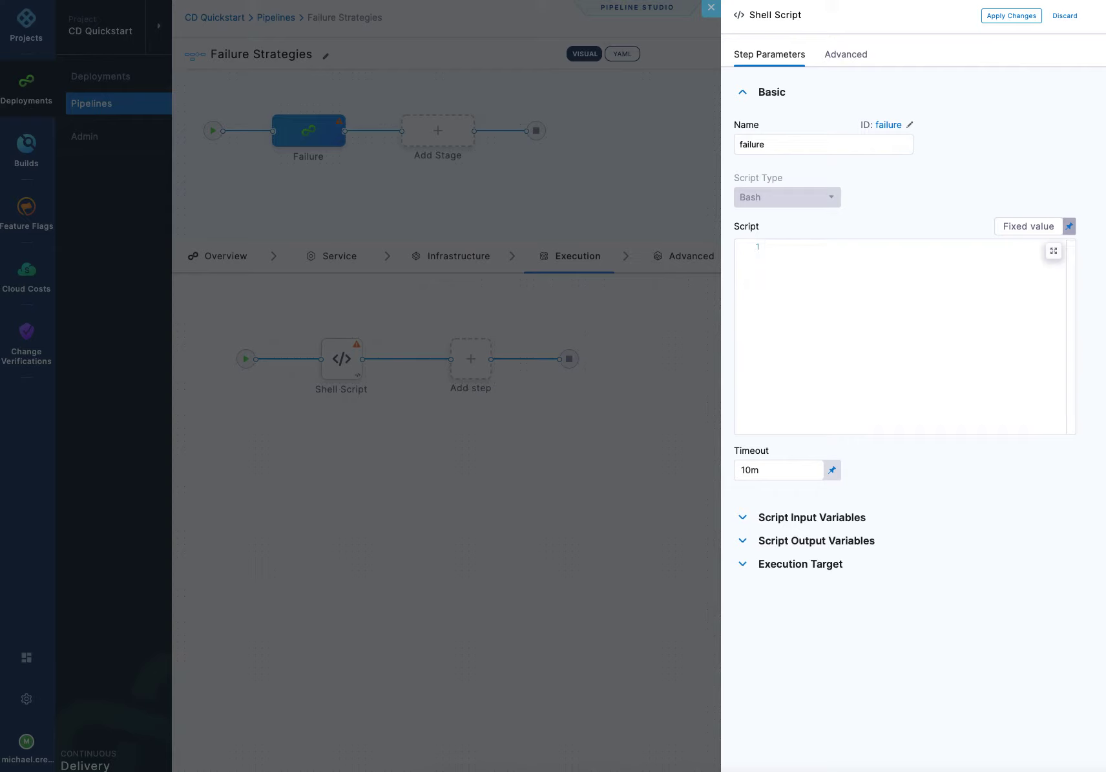
text(exit 1)
Add a failure strategy to the Shell Script step for failures of type Any Other
click(843, 56)
click(818, 190)
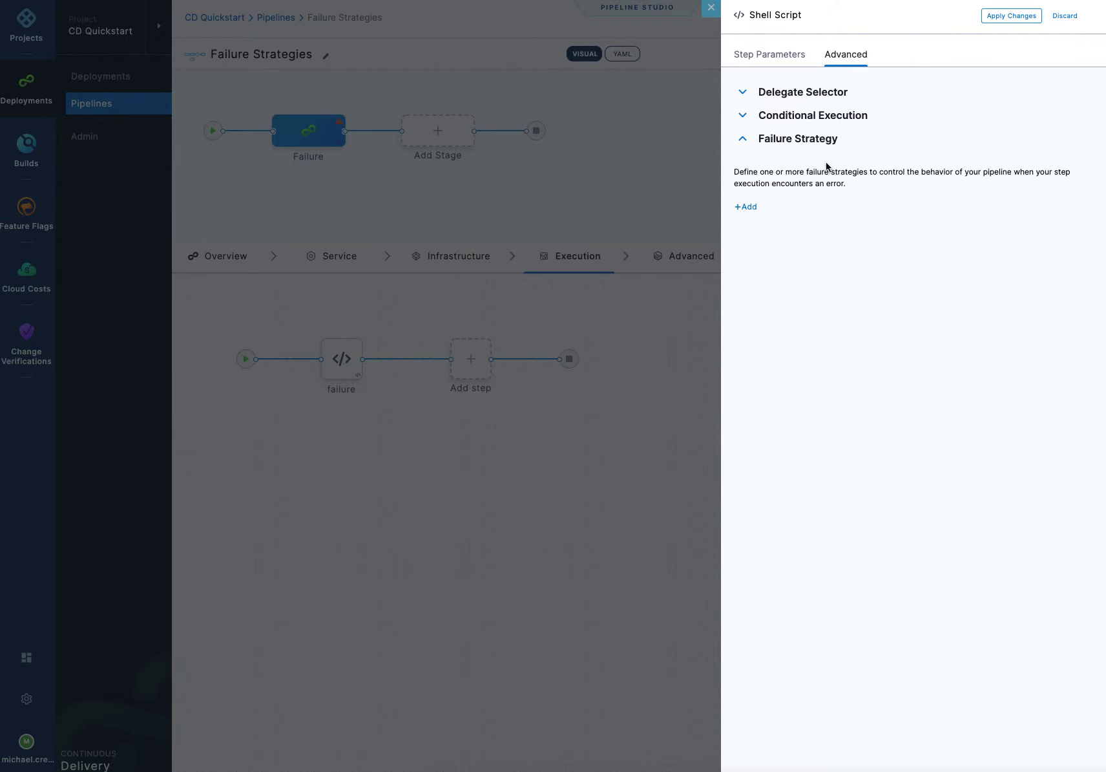
click(750, 206)
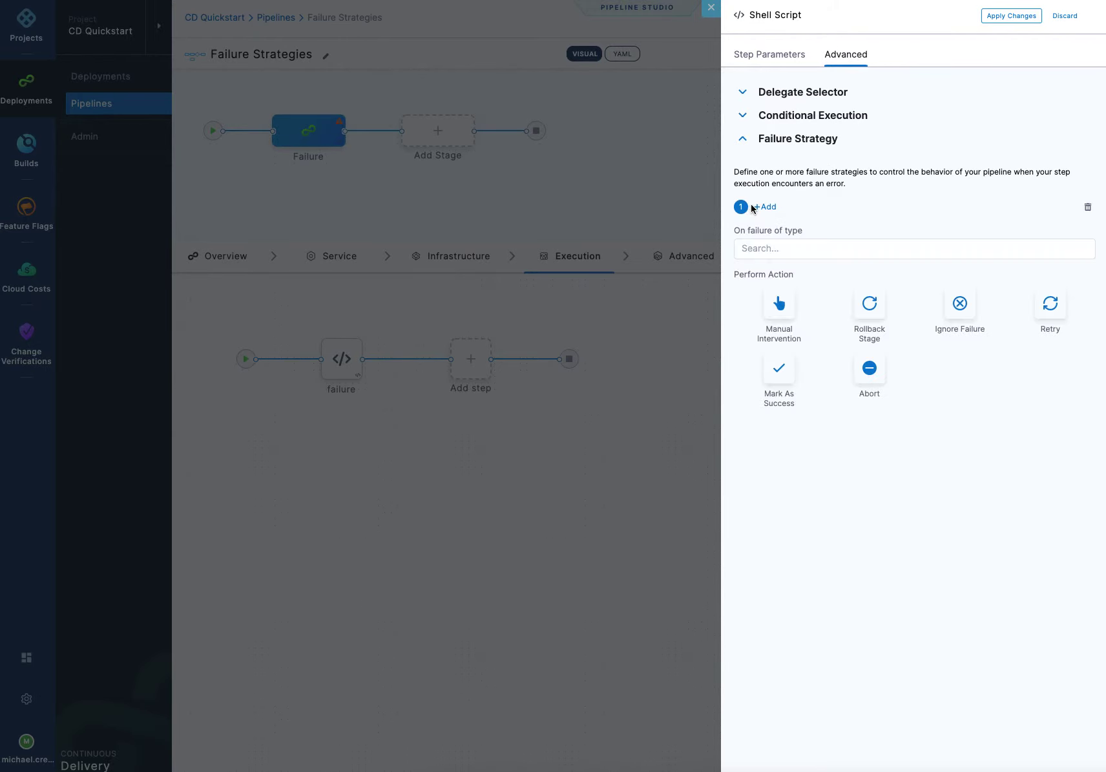
click(775, 246)
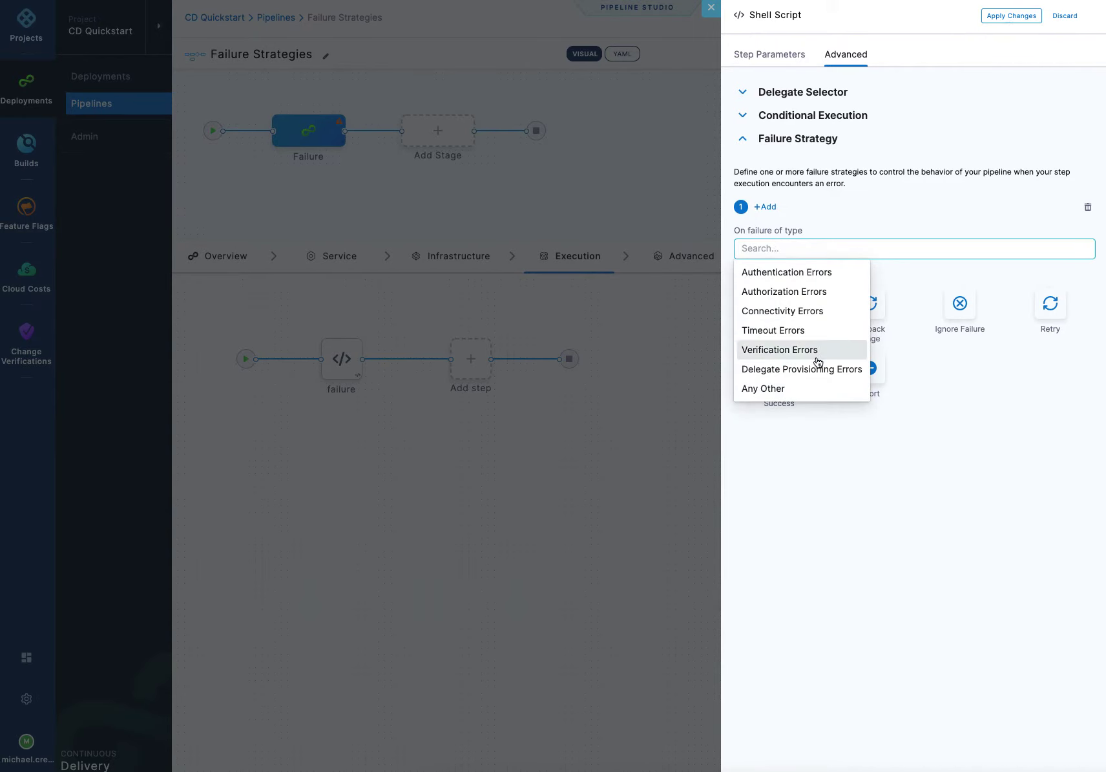
click(779, 388)
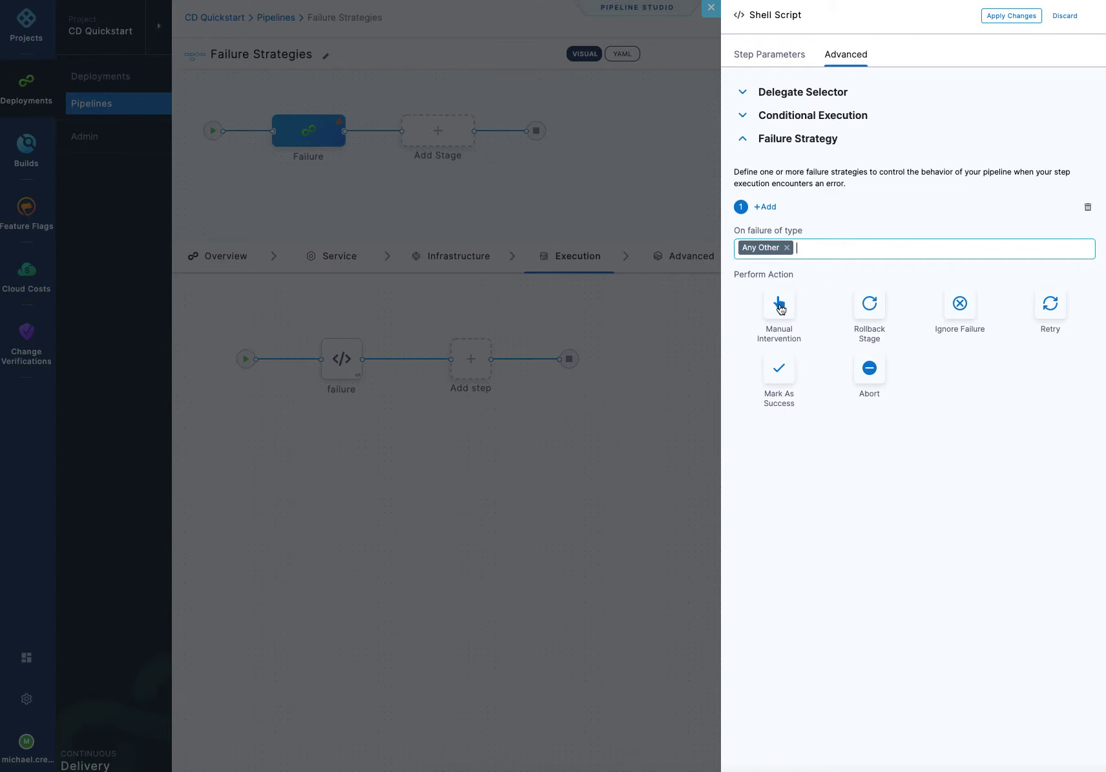
Set the script step's failure action to Manual Intervention with a 1m timeout and Abort post timeout, and apply the changes
click(1049, 308)
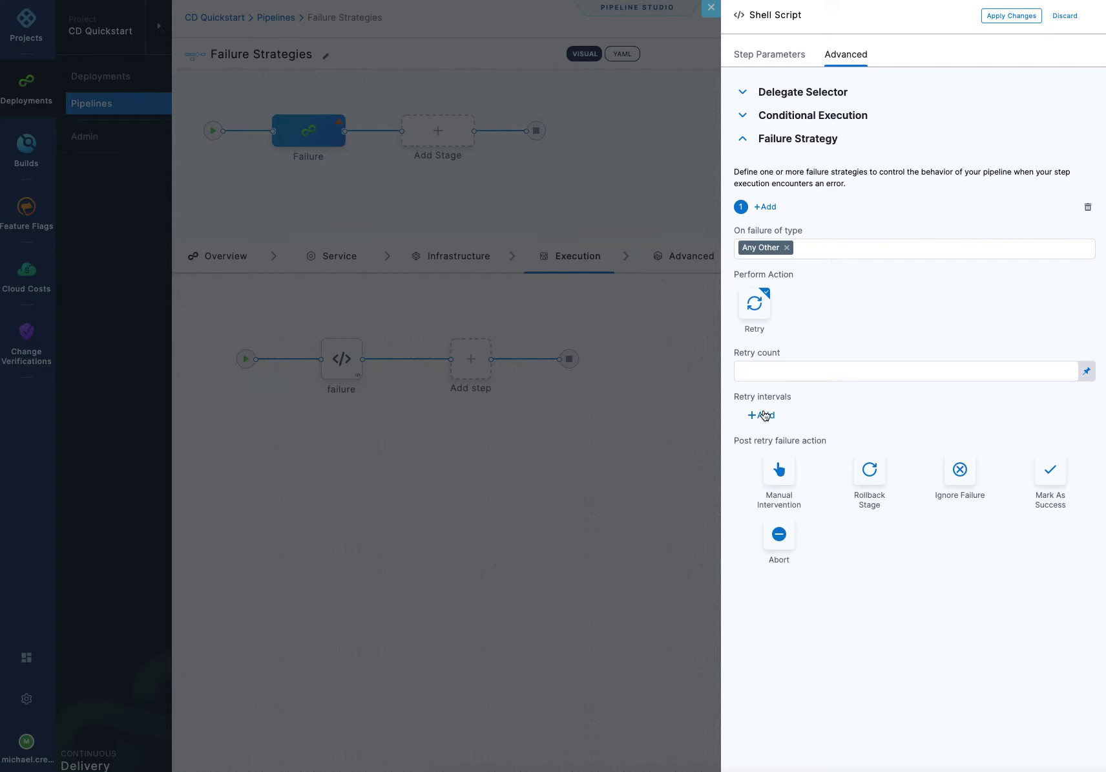
click(763, 313)
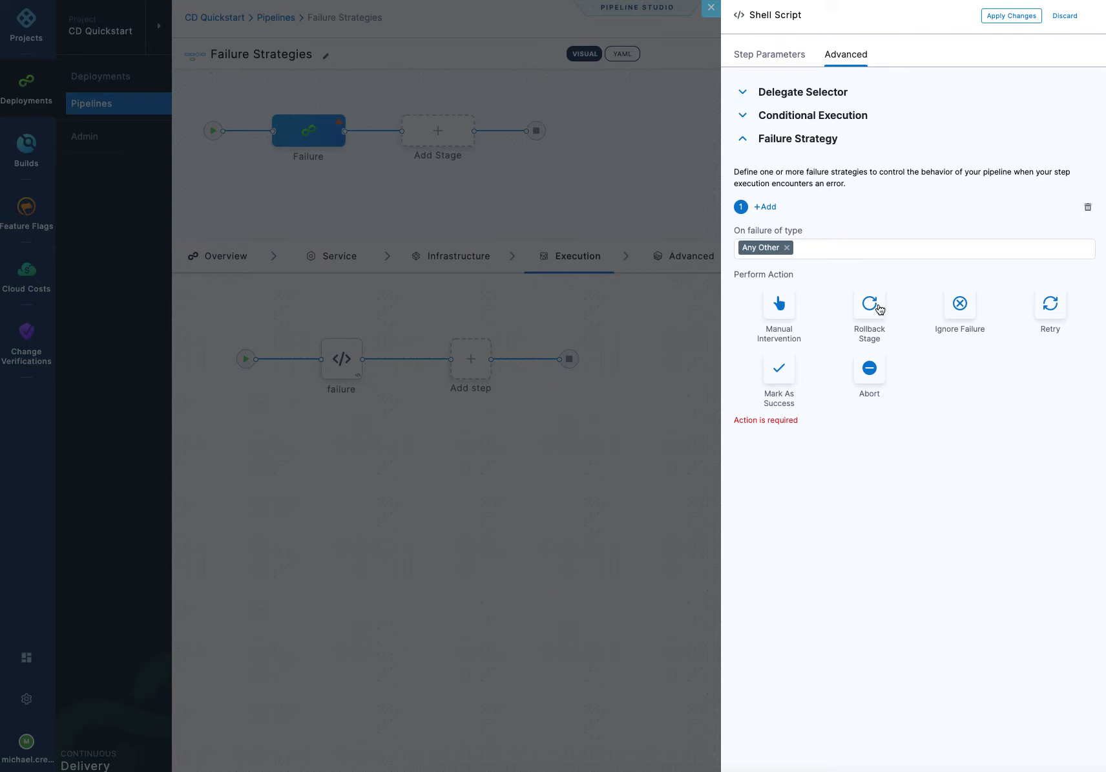
click(778, 307)
click(775, 373)
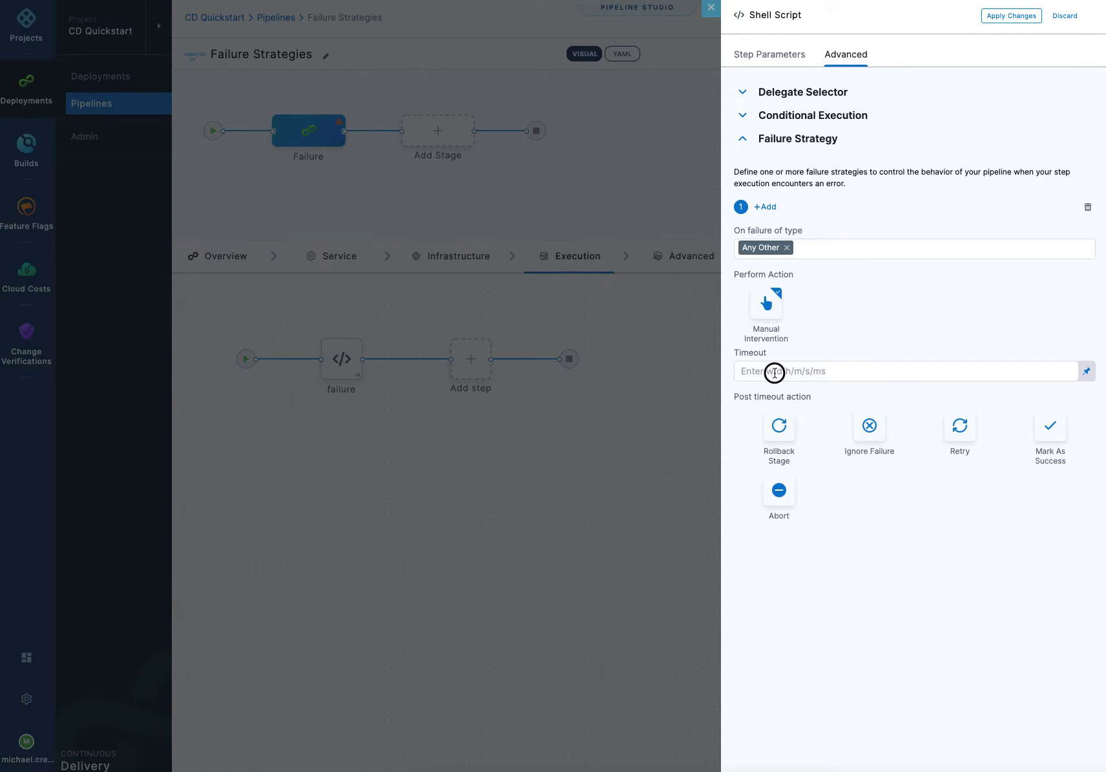
text(1m)
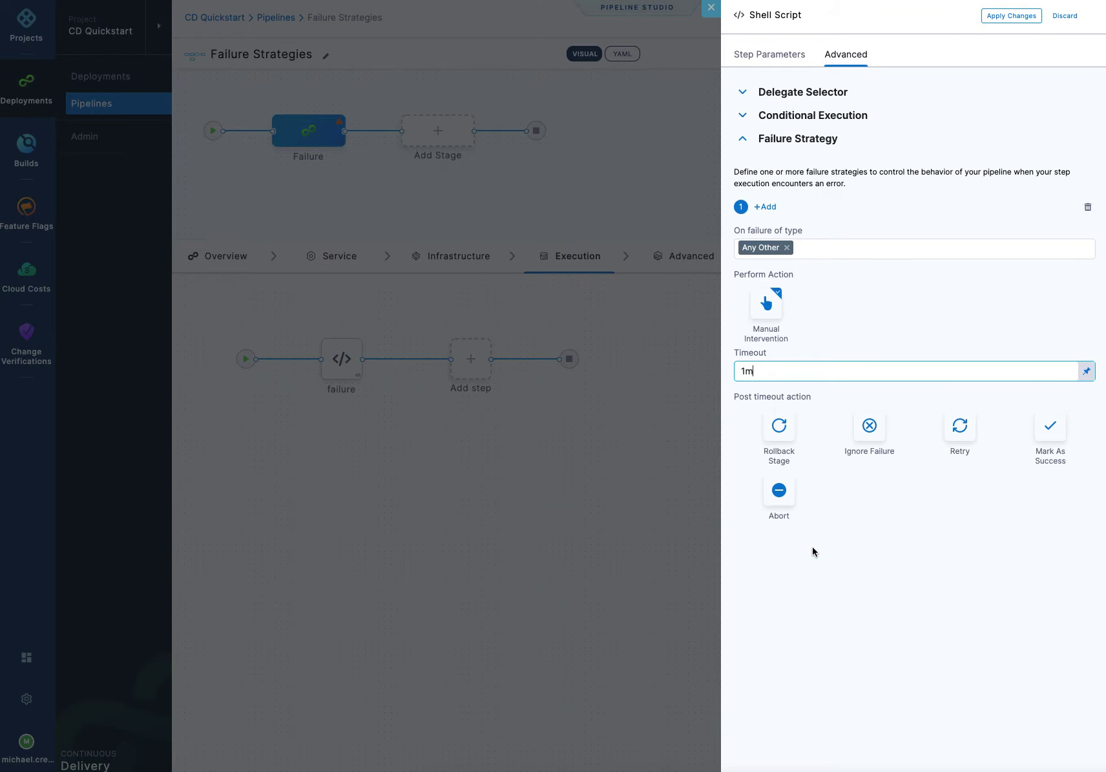
click(778, 490)
click(1012, 15)
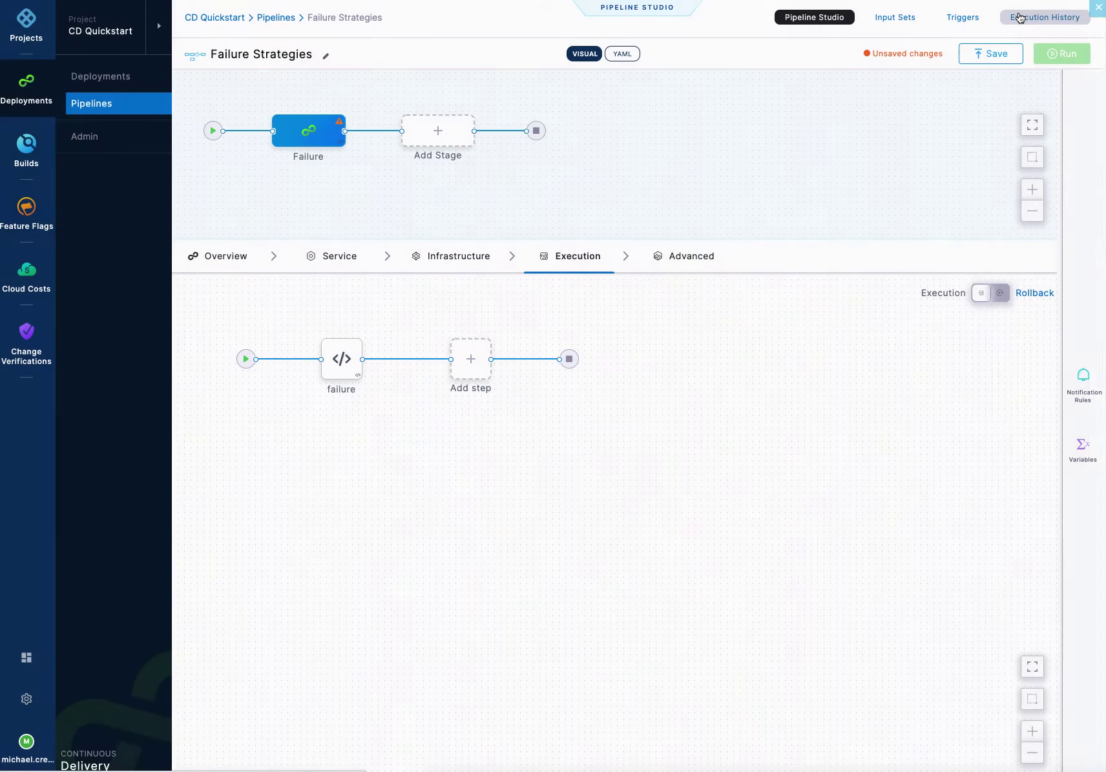
Save the Failure Strategies pipeline and run it
click(1008, 54)
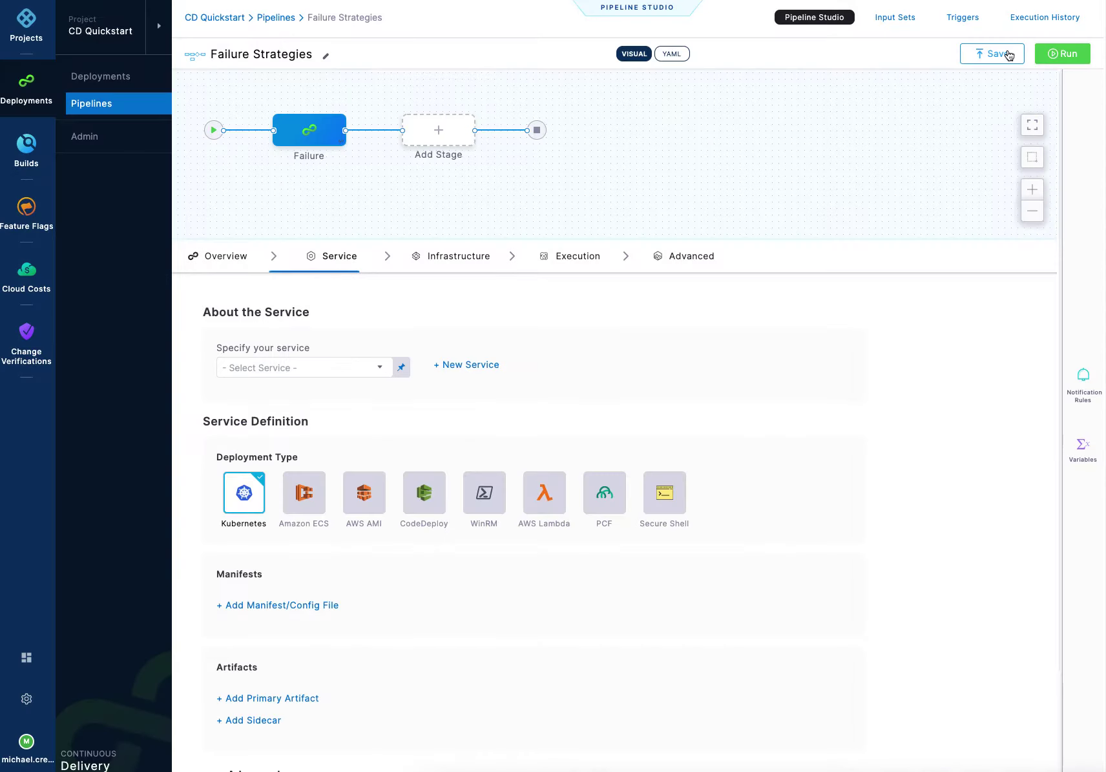
click(1060, 54)
click(215, 762)
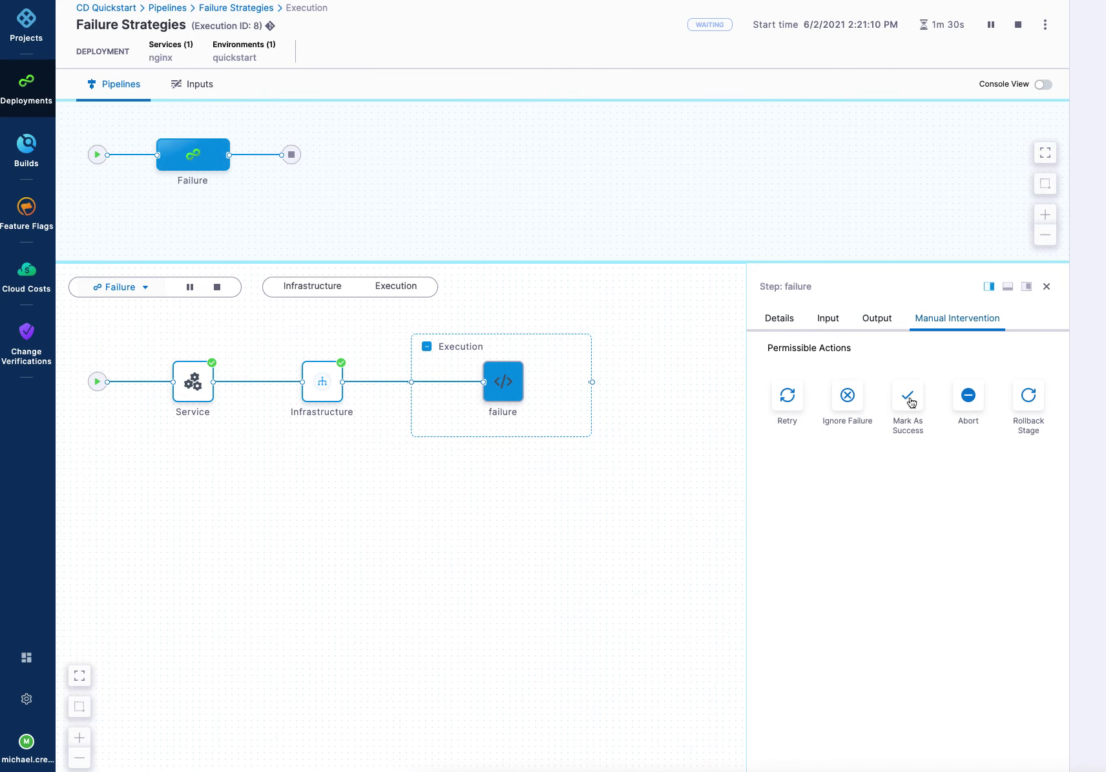
Choose Ignore Failure for the waiting script step's manual intervention and check the step's logs and execution status
click(847, 396)
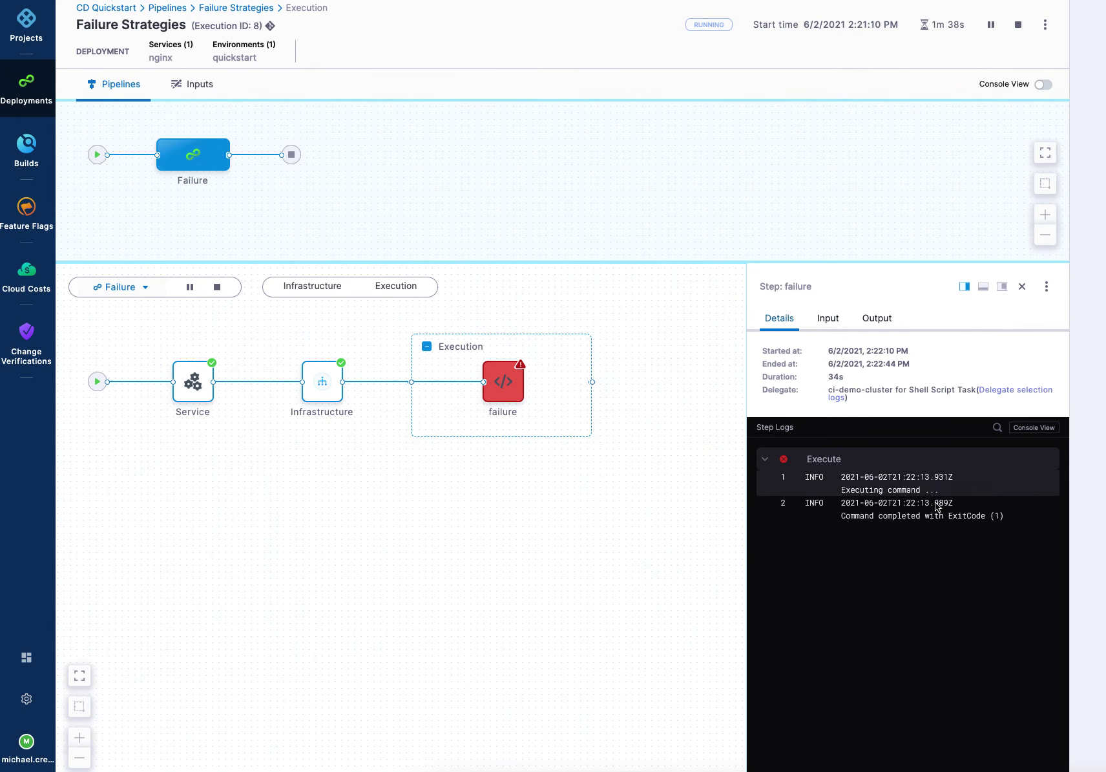
drag(748, 410, 651, 410)
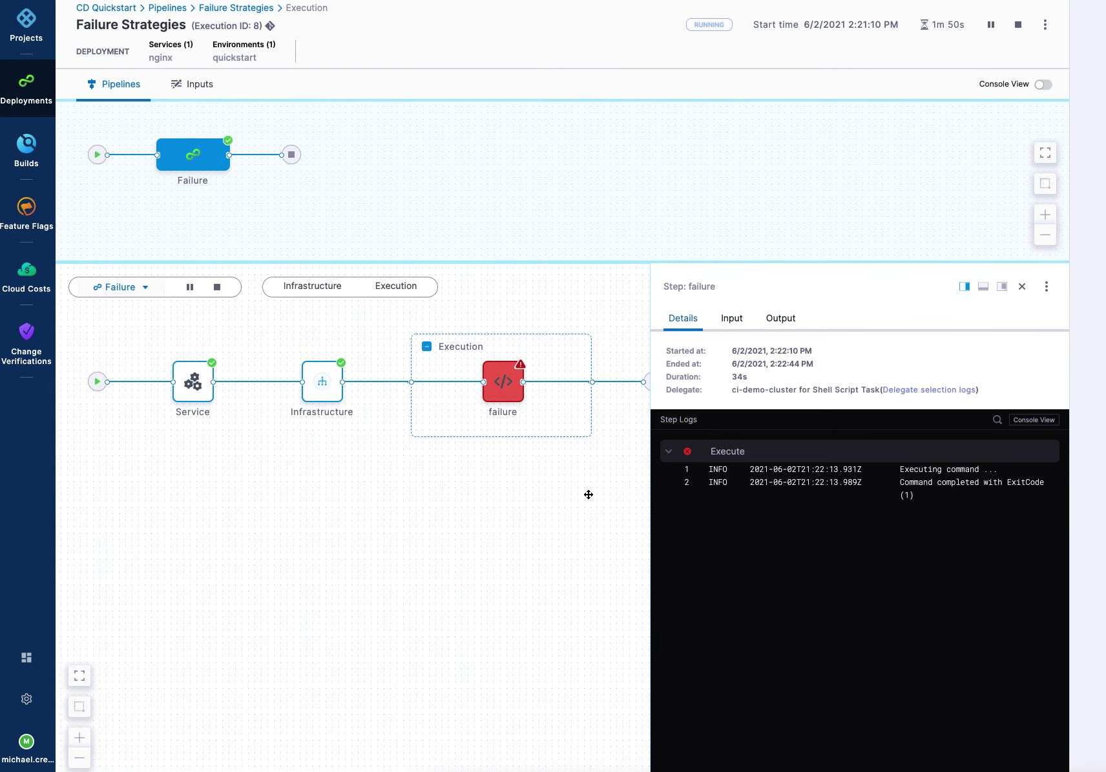
drag(589, 495, 464, 494)
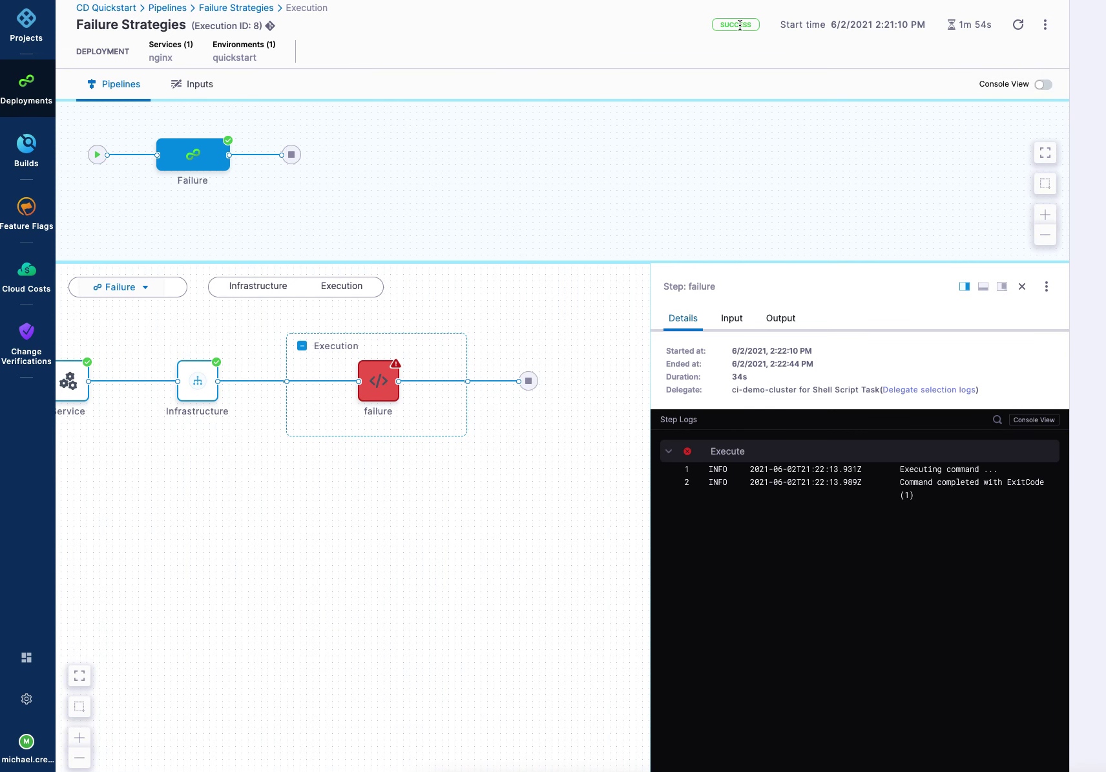
mouse_move(387, 393)
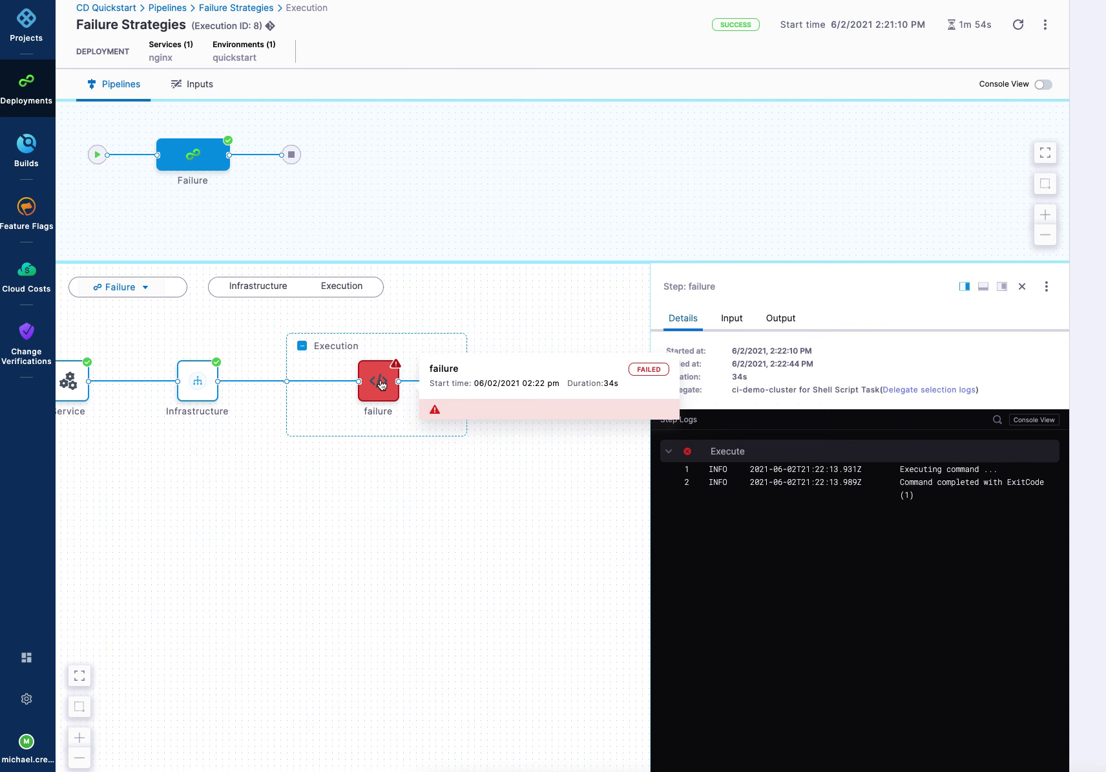